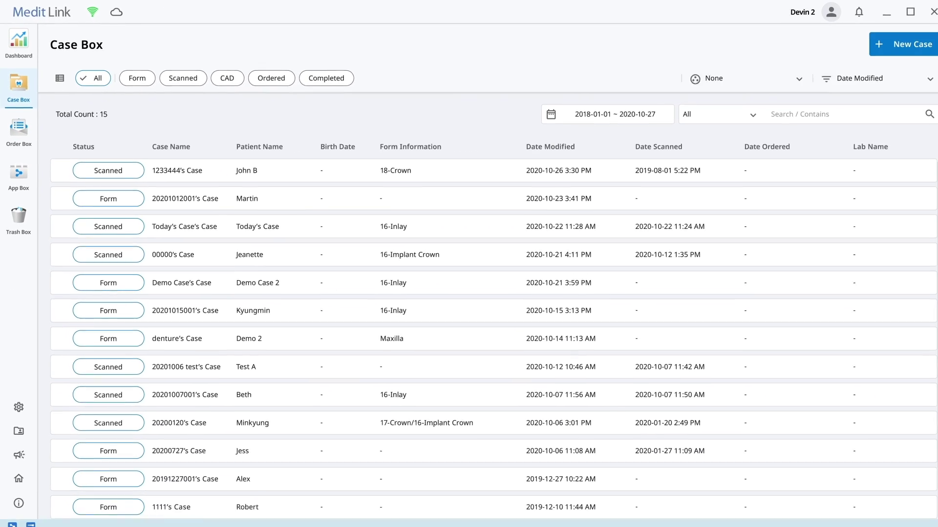
- Group the case list by patient name and visit the Dashboard and App Box sections
left_click(703, 78)
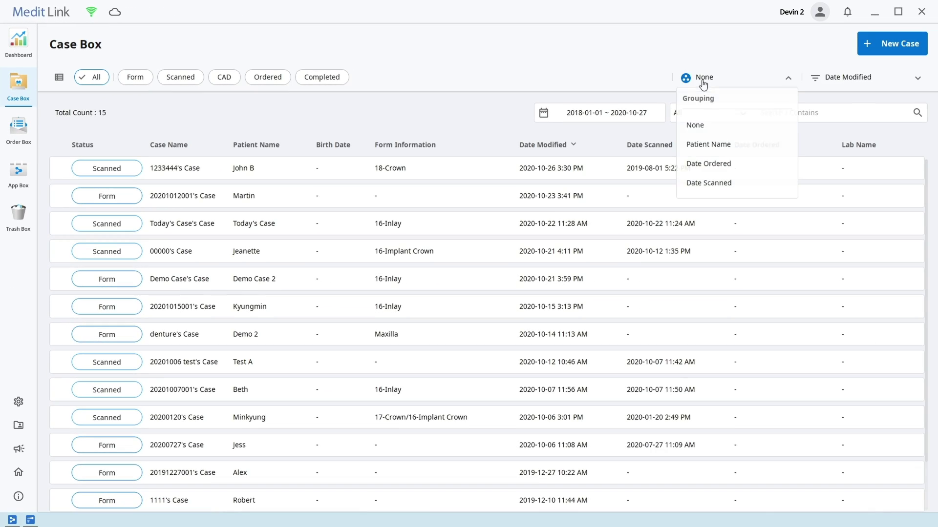
left_click(703, 145)
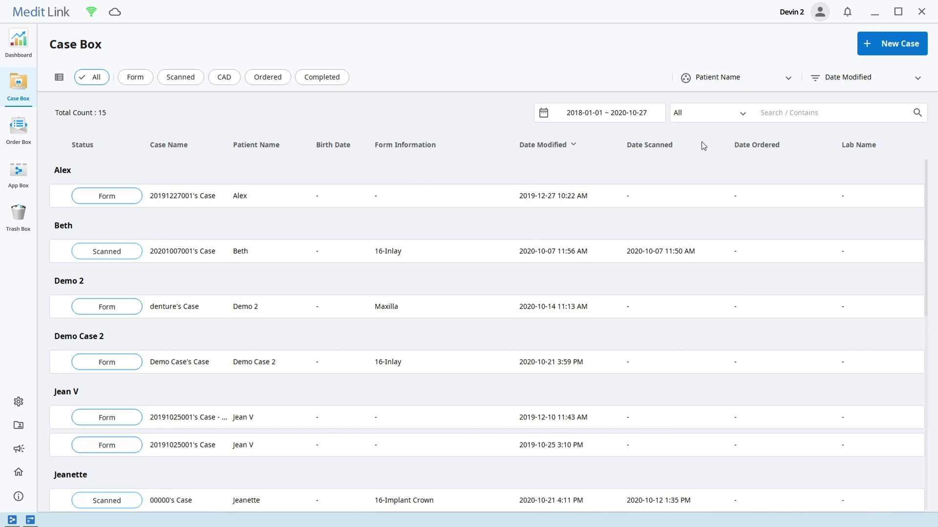
left_click(26, 48)
left_click(20, 174)
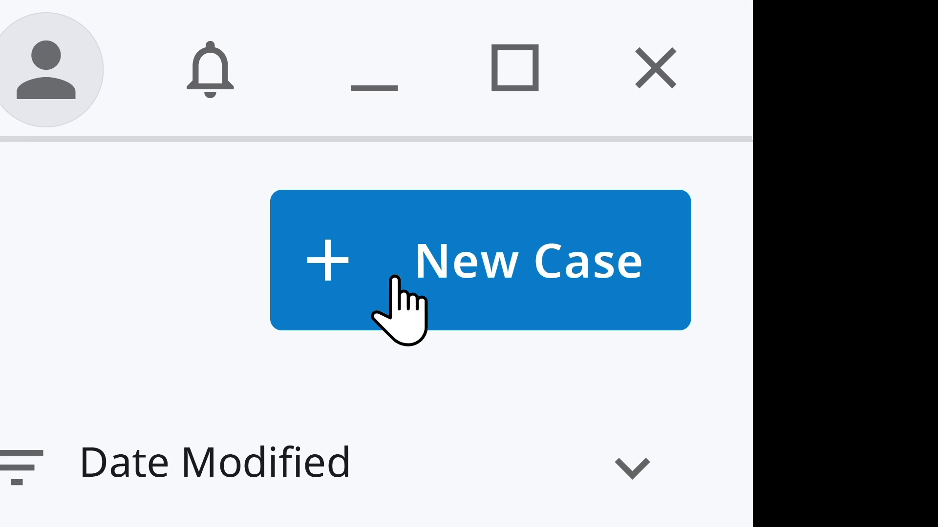
- Create a new case with patient name "Today's Case" and assign shade A2 to the zirconia inlay on tooth 16
left_click(394, 279)
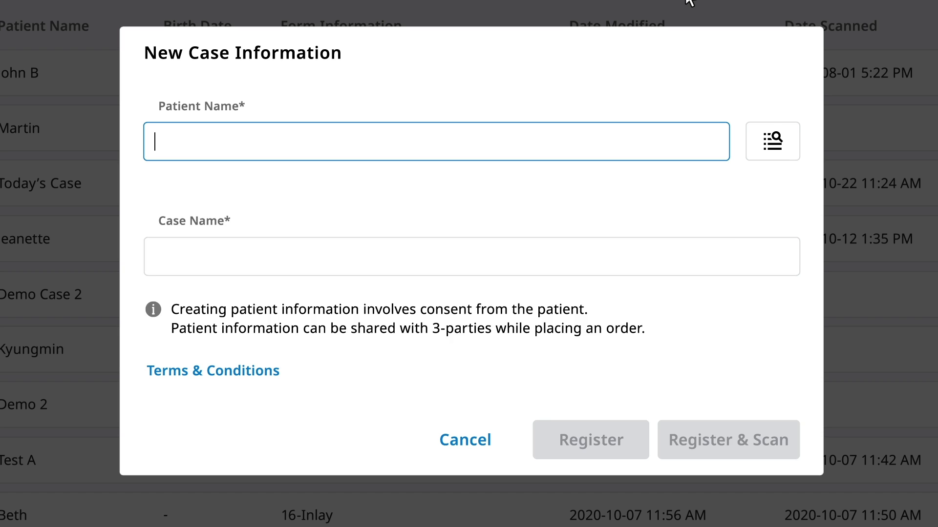
type("Today’s Case")
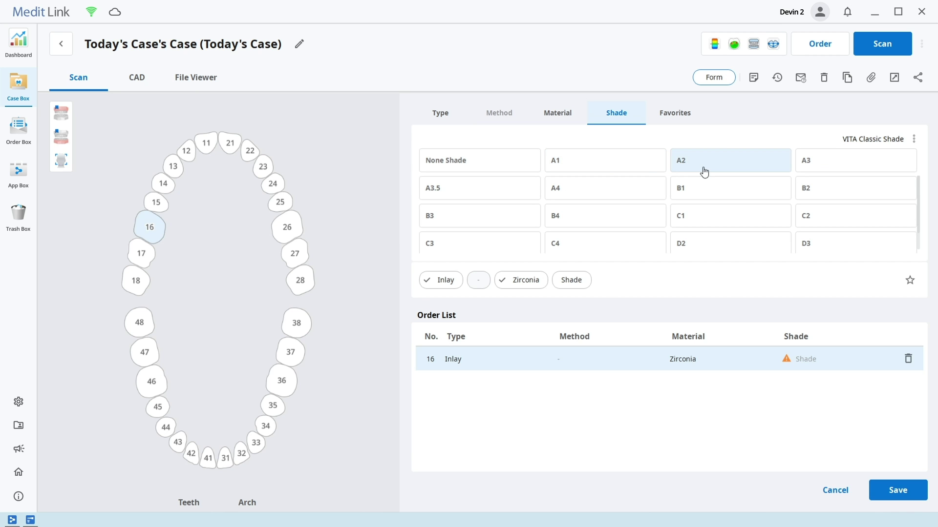
left_click(704, 171)
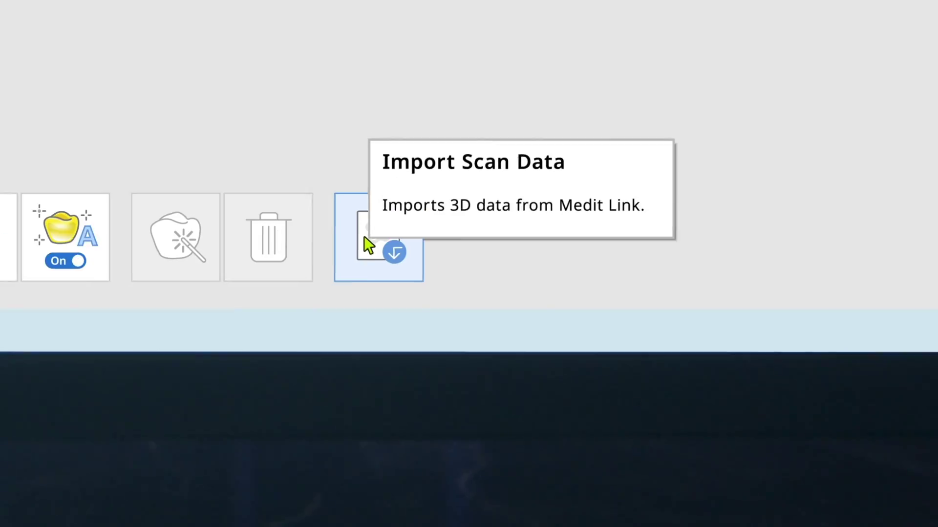
- Import the maxilla .obj scan from the "Import Scan Data" case into the current scan
left_click(364, 236)
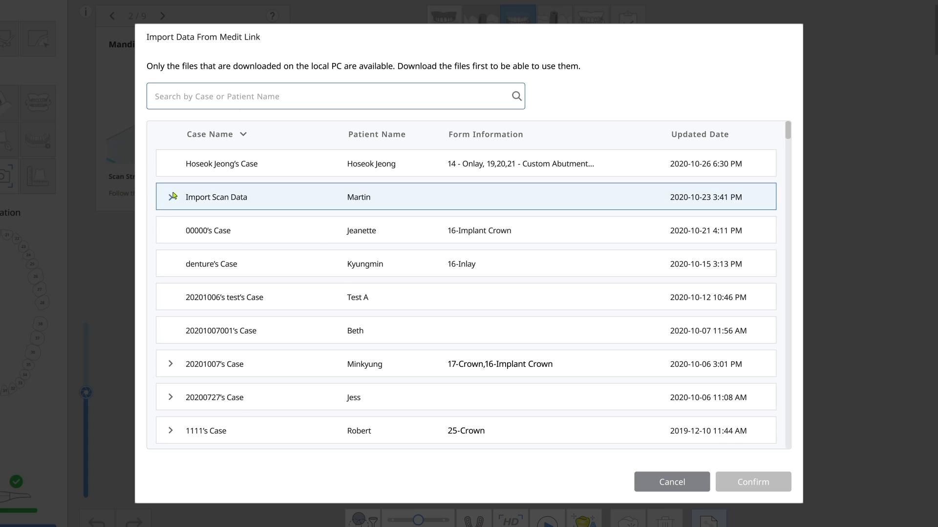
left_click(172, 196)
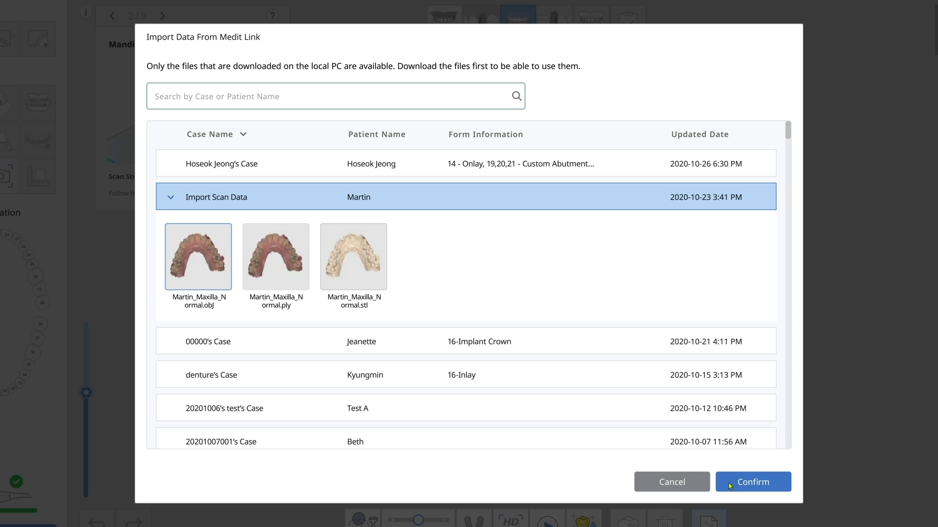
left_click(731, 485)
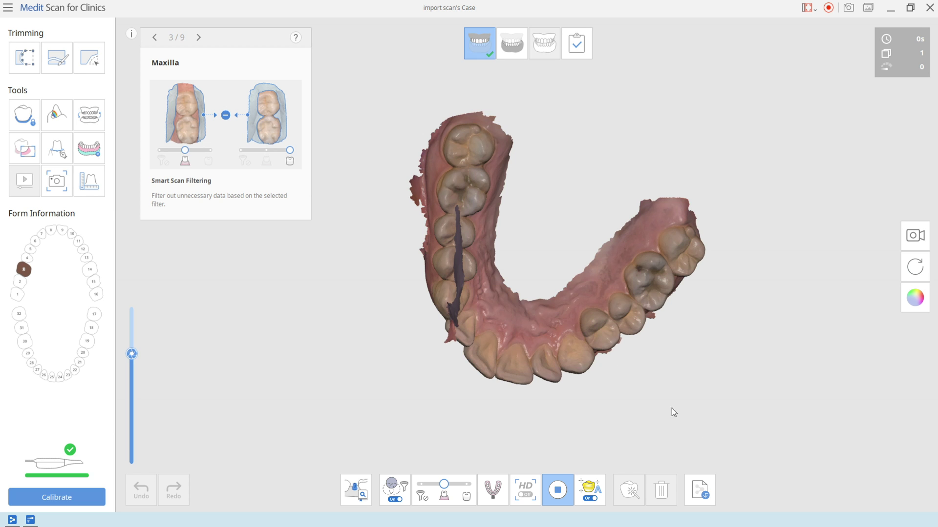
- Outline the loose soft tissue beside the maxilla's teeth with Polyline Trimming to cut it away
right_click_drag(632, 351, 582, 277)
scroll(569, 237, "up", 3)
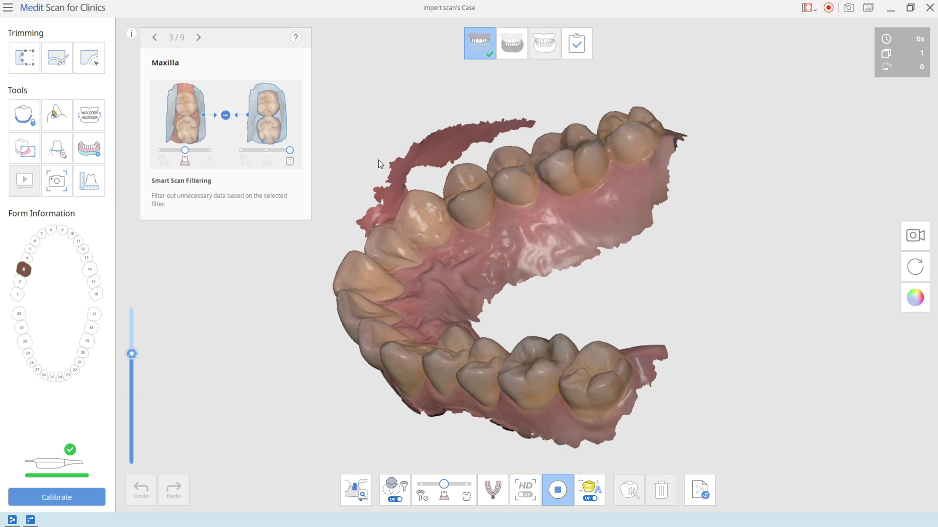
left_click(30, 61)
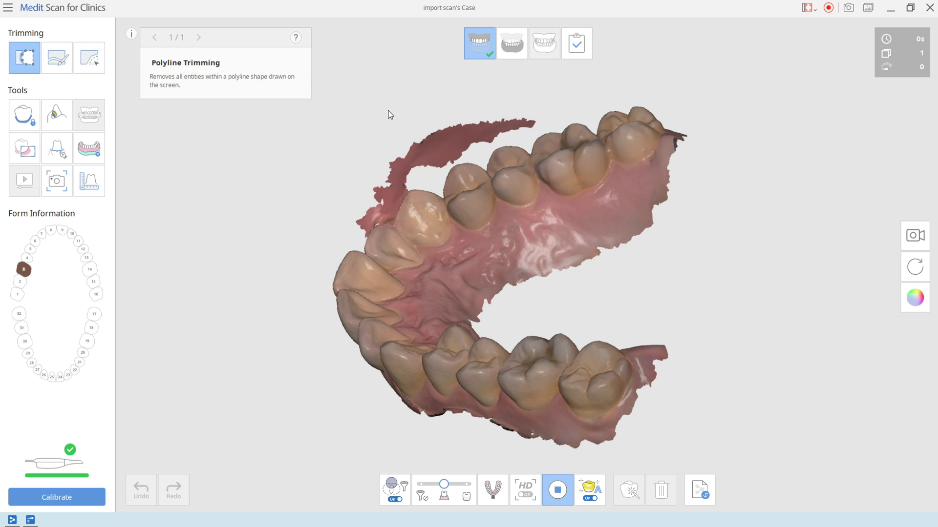
mouse_move(381, 119)
left_mouse_down()
mouse_move(375, 239)
mouse_move(419, 247)
left_mouse_up()
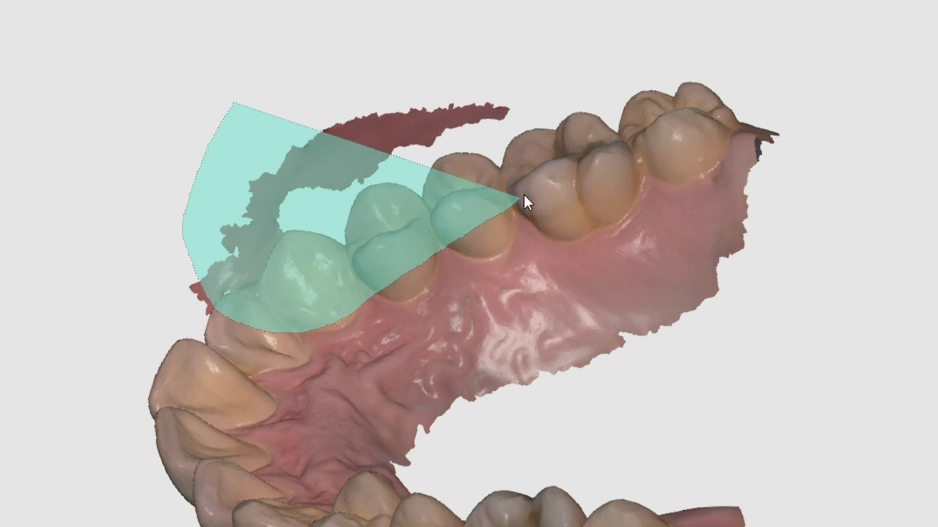
left_click_drag(524, 196, 571, 76)
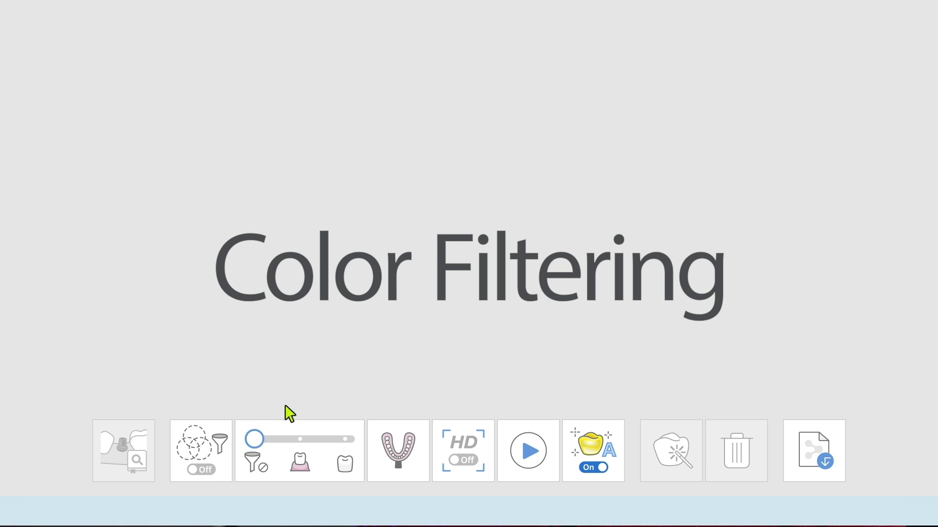
- Turn on color filtering and accept the extracted blue color as the one to filter out while scanning
left_click(205, 469)
left_click(365, 392)
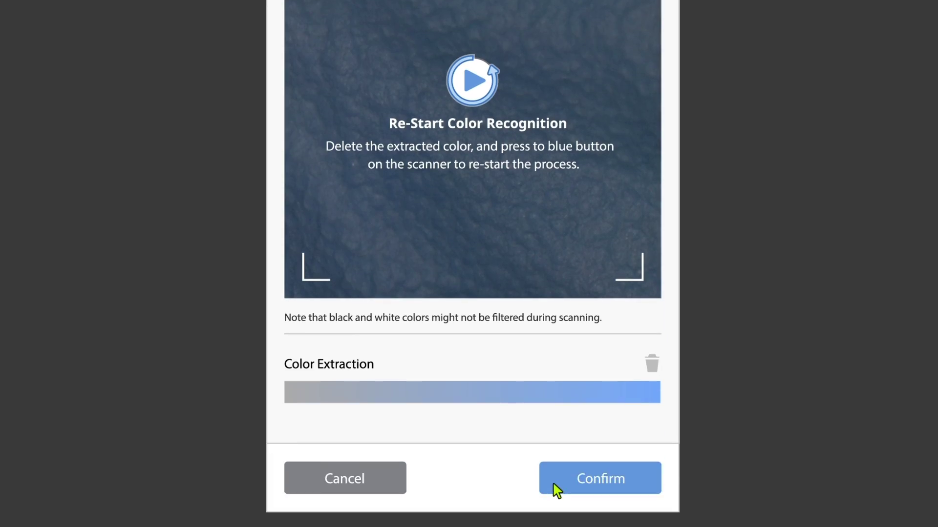
left_click(557, 490)
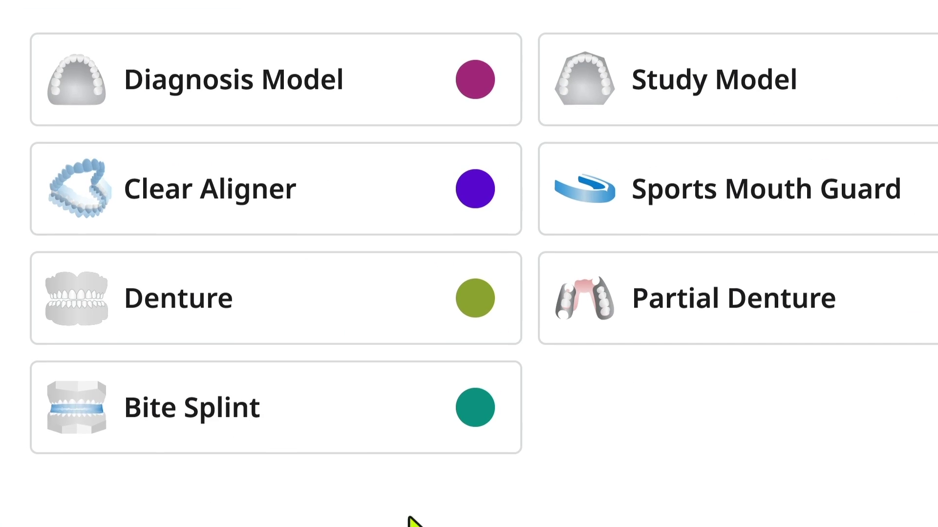
- Choose Denture as the product type for the case form
left_click(293, 310)
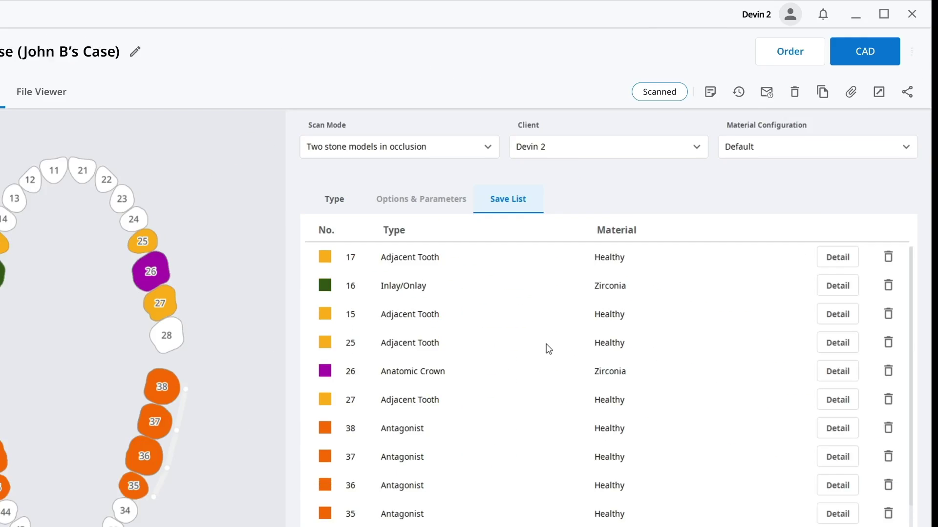
- Compare the smile design with the original portrait by sweeping the before-and-after divider across the photo
left_click(371, 261)
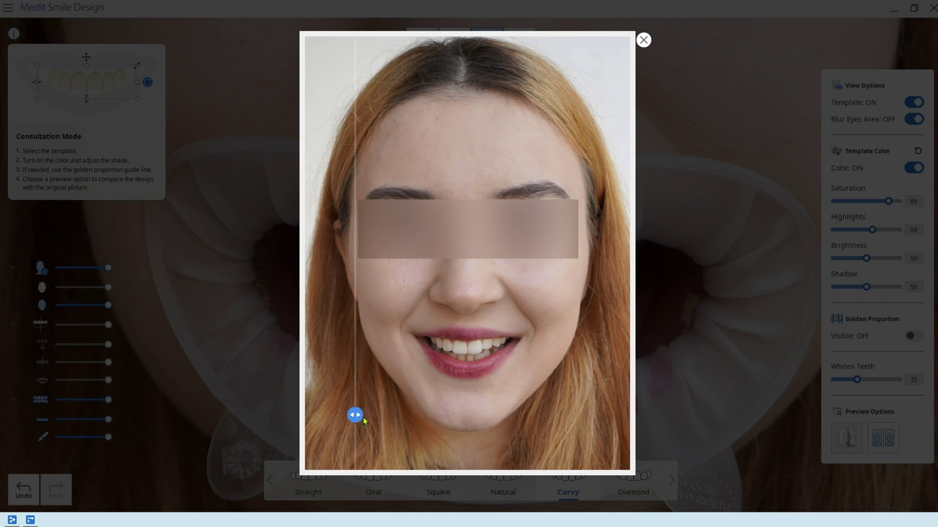
left_click_drag(359, 437, 397, 438)
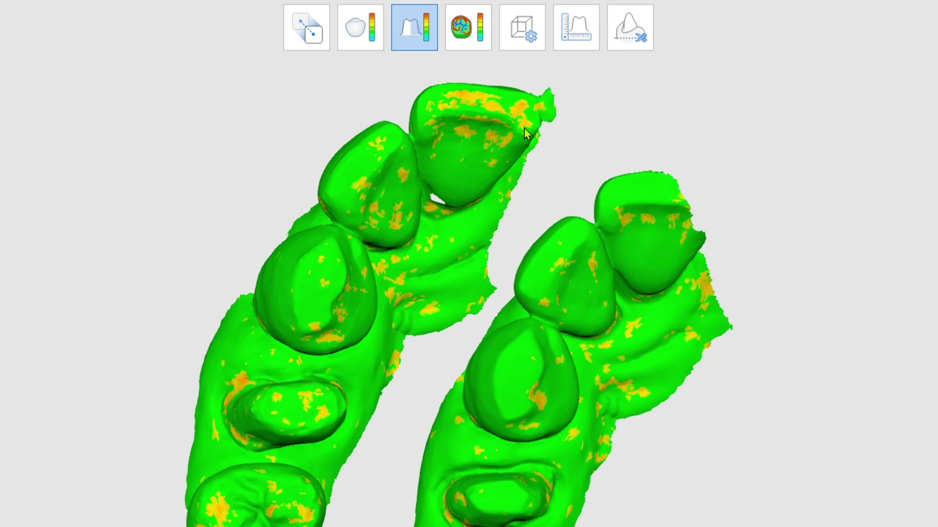
- Examine the aligned preparation scans in the comparison tools from a slightly rotated angle
left_click(529, 43)
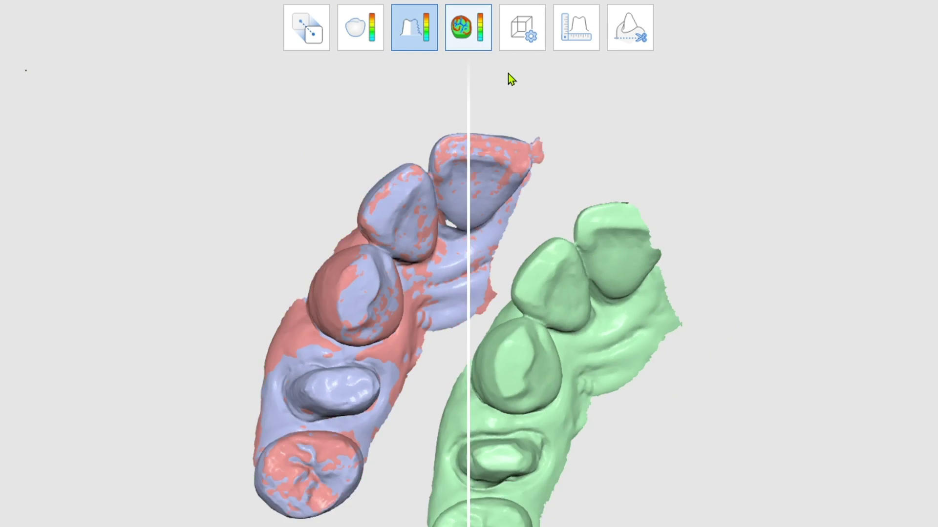
right_click_drag(605, 412, 577, 415)
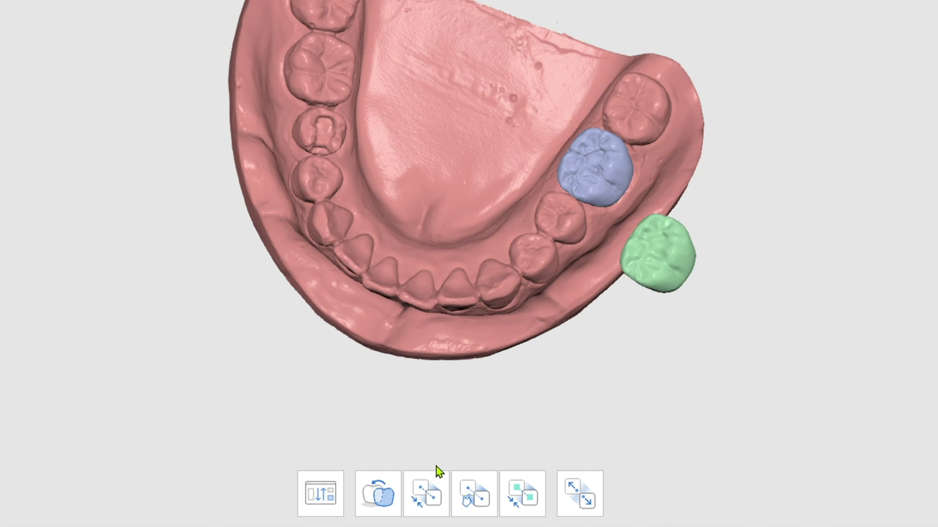
- Align the milled crown with the reference data and inspect its deviation from the mandible base and the CAD crown
left_click(426, 491)
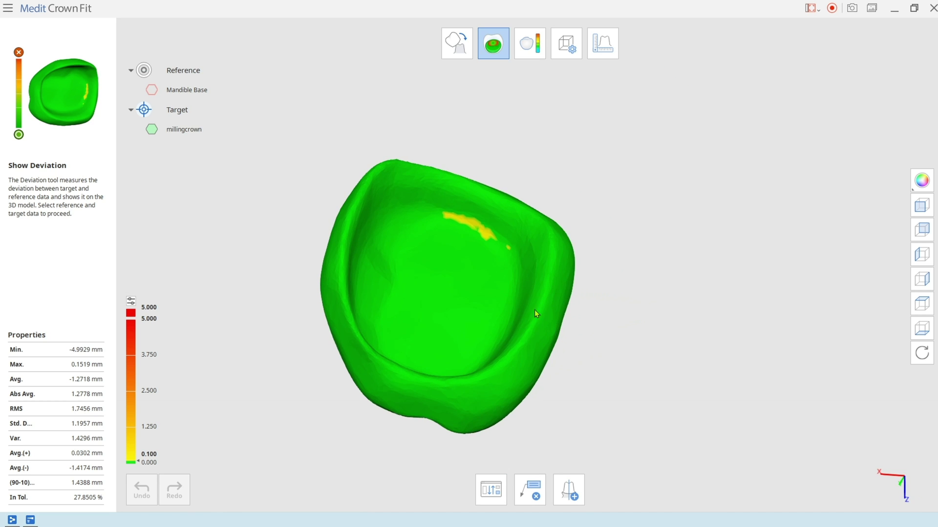
right_click_drag(535, 312, 559, 373)
left_click(526, 51)
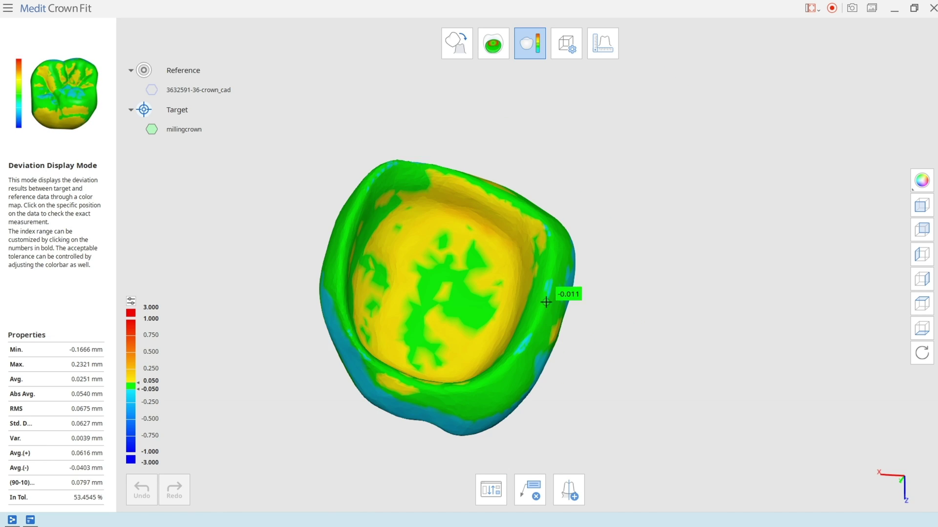
right_click_drag(561, 297, 555, 153)
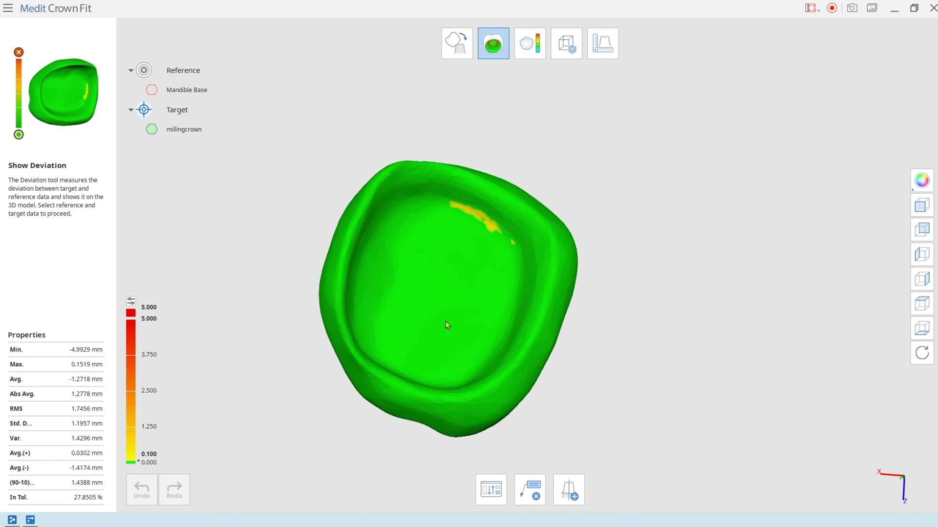
- Create a section through the milled crown and begin a horizontal distance measurement on its contour lines
left_click(569, 490)
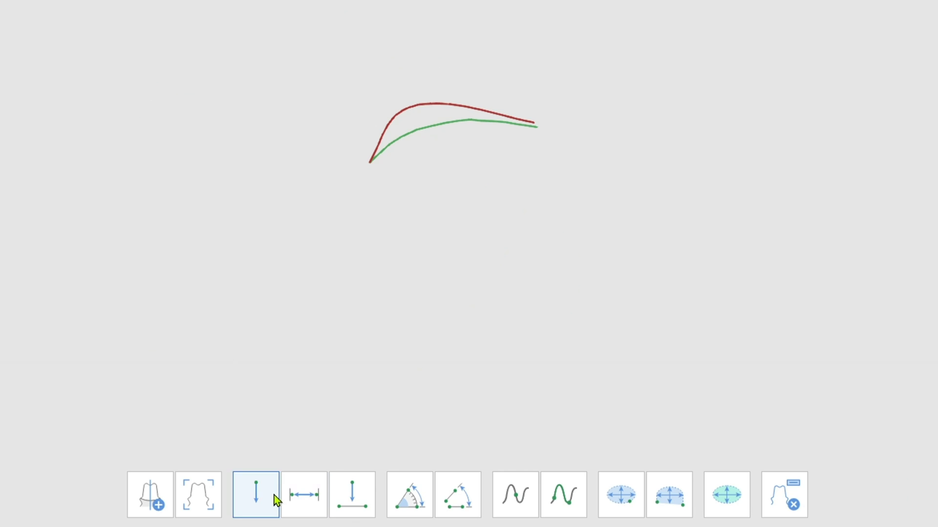
left_click(304, 494)
left_click(424, 129)
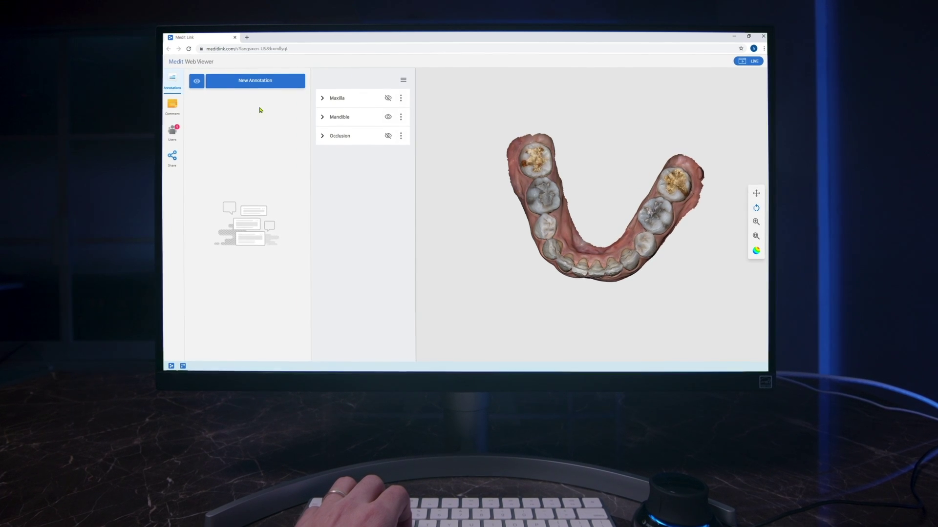
- Add a "Dental caries" annotation to the first molar with gray grooves on the mandible and open its note
left_click(255, 81)
left_click(544, 198)
left_click(510, 219)
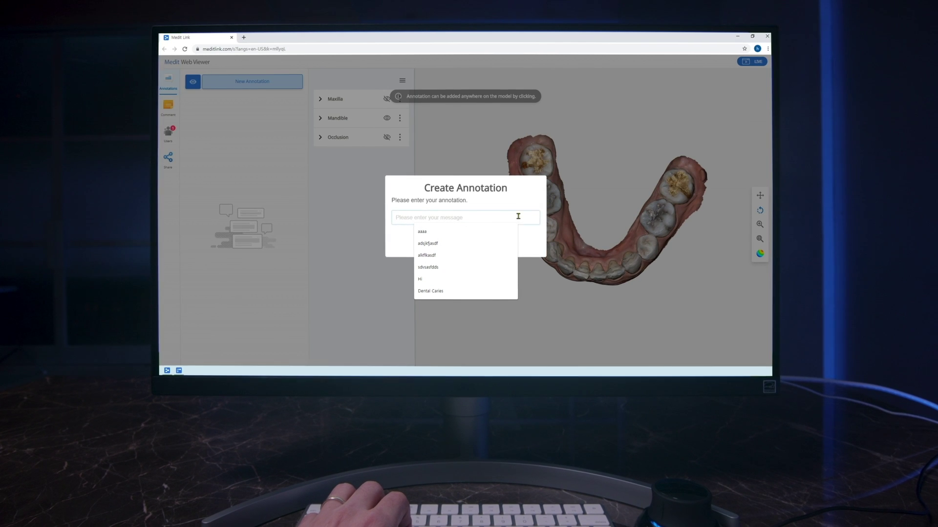
type("Dental caries")
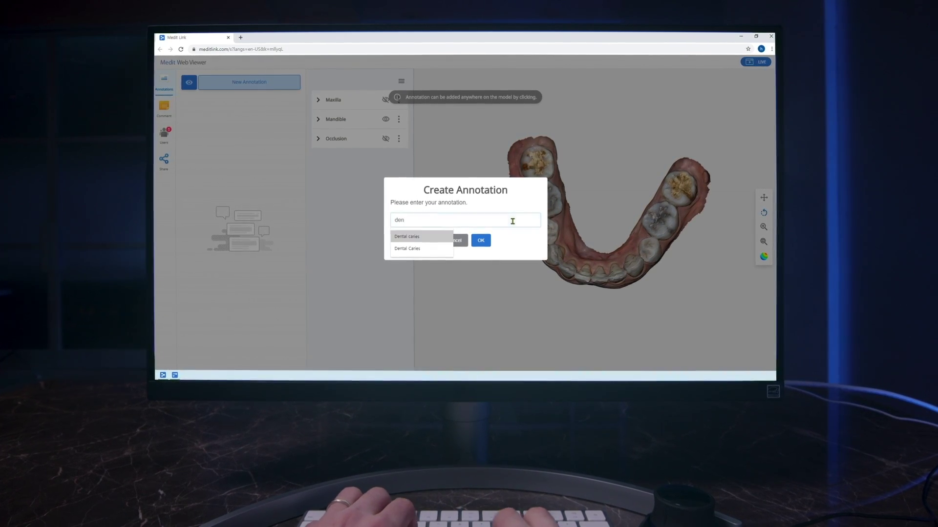
left_click(481, 241)
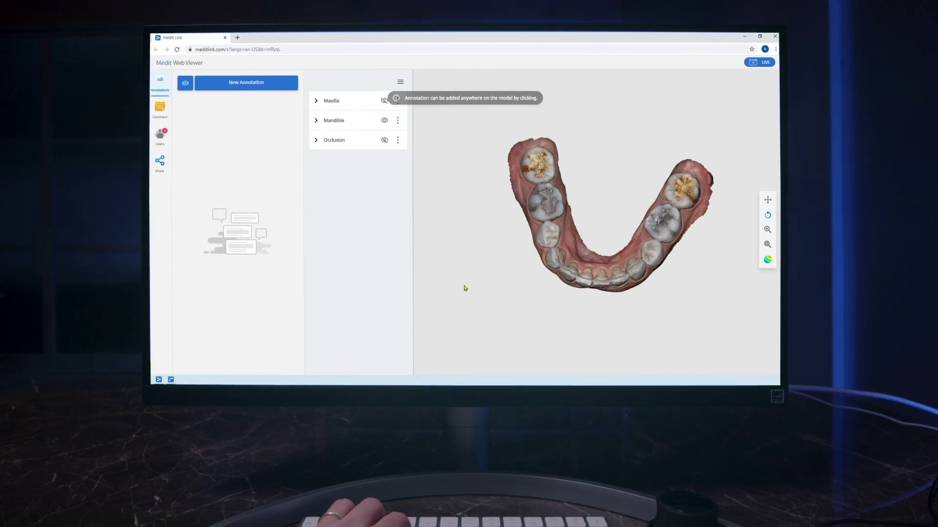
left_click(546, 197)
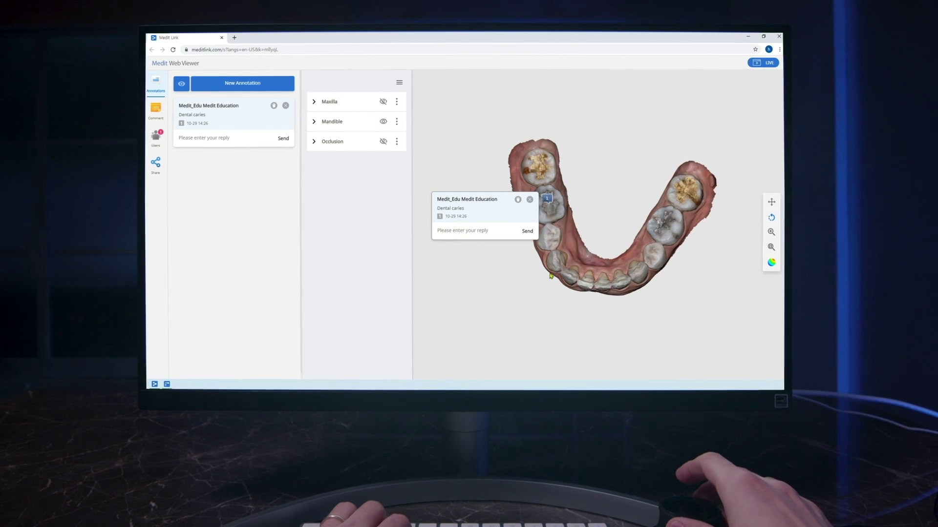